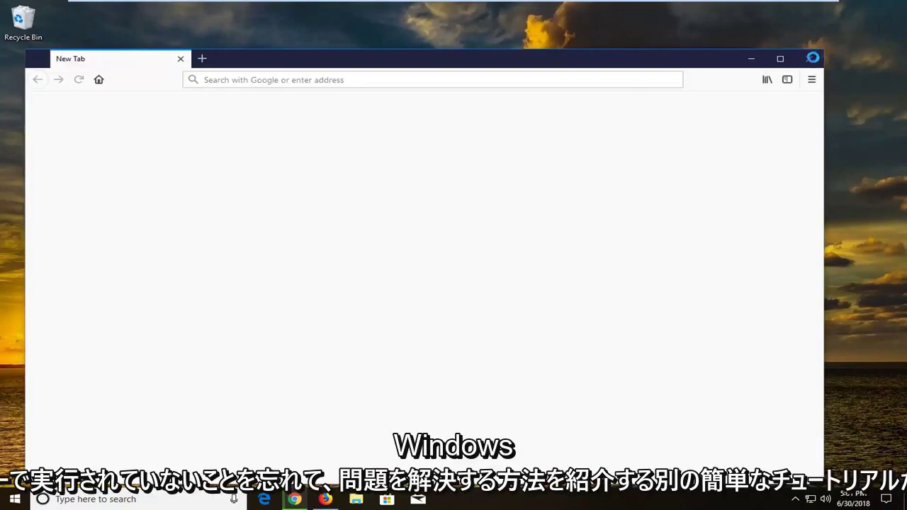
Step: Close the empty Firefox window to clear the desktop
left_click(816, 61)
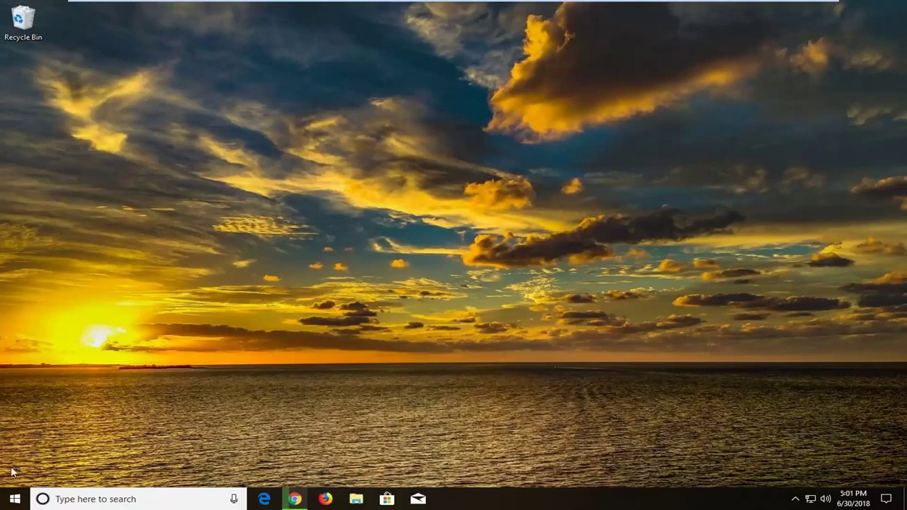
Step: Search the Start menu for 'services'
left_click(14, 499)
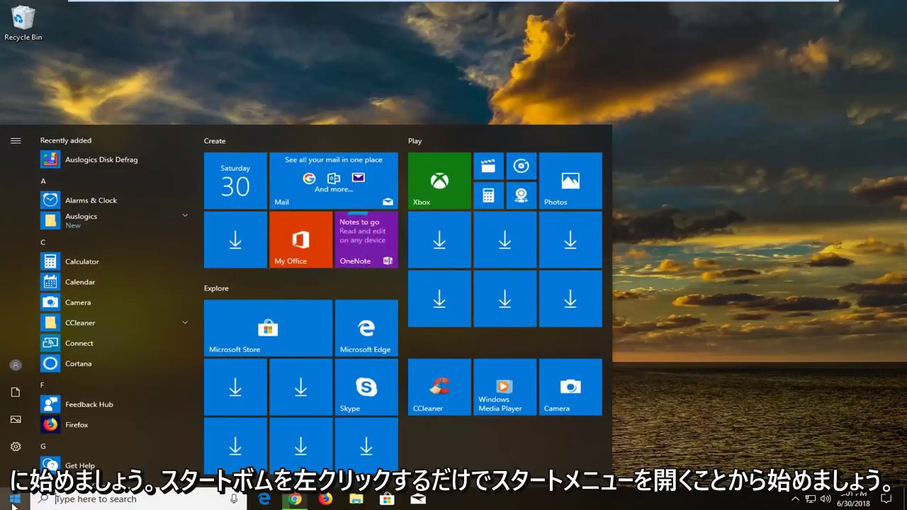
type("services")
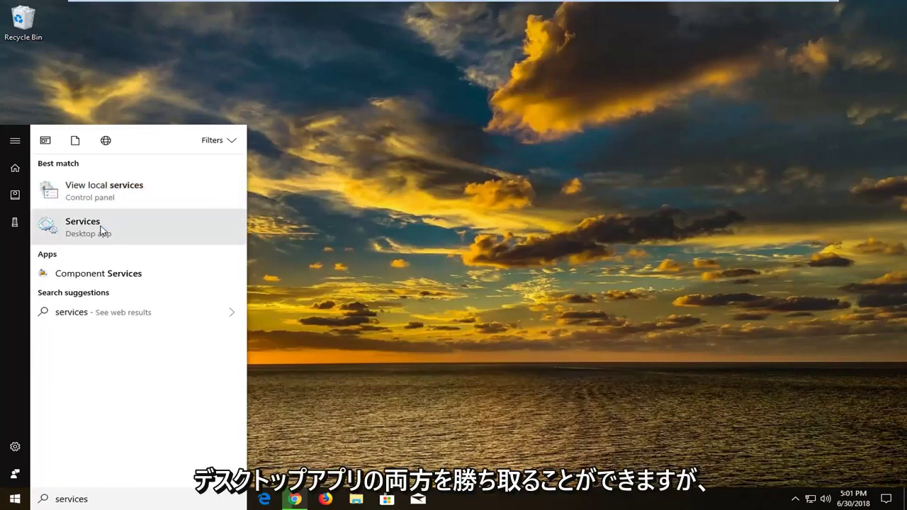
Step: Launch the Services app and scroll the list down to Diagnostic Policy Service
left_click(102, 229)
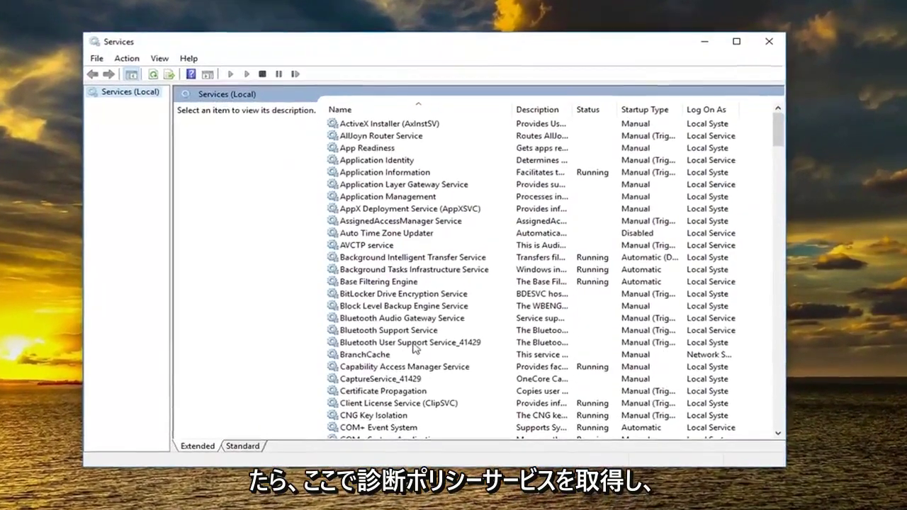
left_click(414, 345)
scroll(414, 347, "down", 8)
scroll(401, 379, "down", 1)
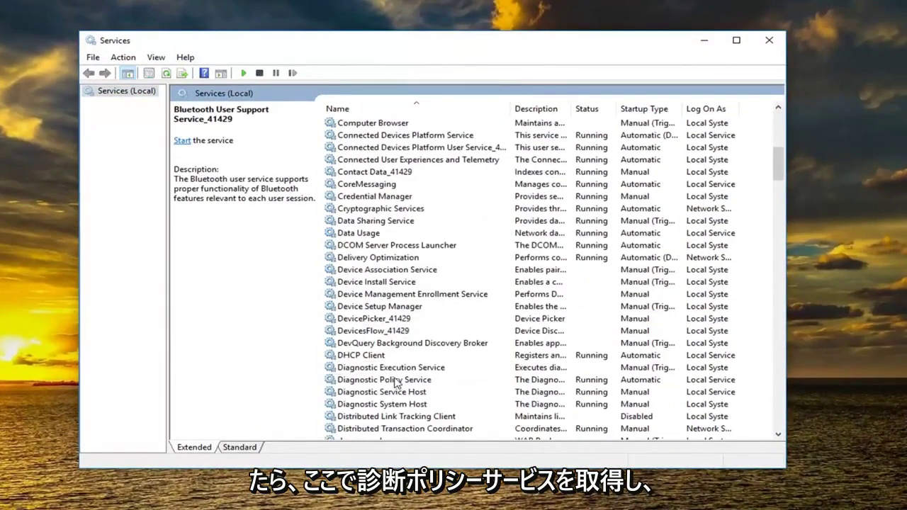
Step: Set Diagnostic Policy Service's startup type to Automatic, then apply and close its properties
double_click(395, 381)
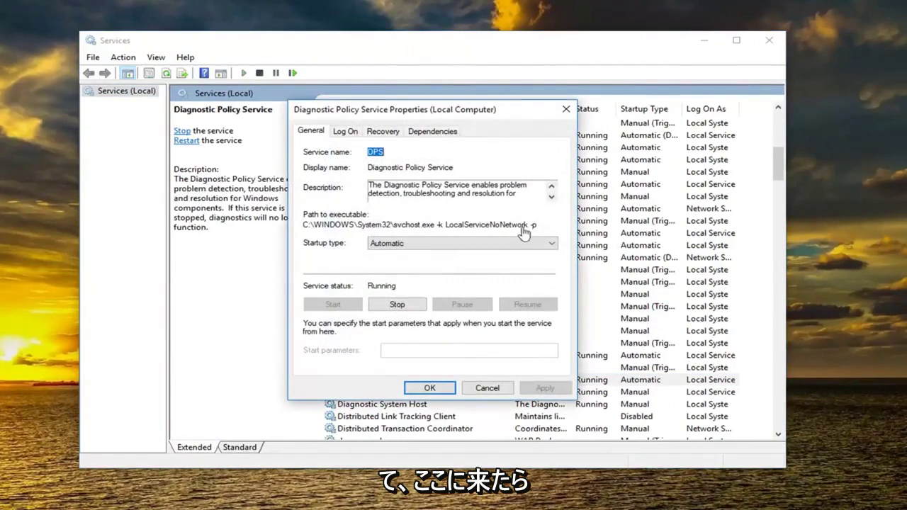
left_click(408, 244)
left_click(374, 264)
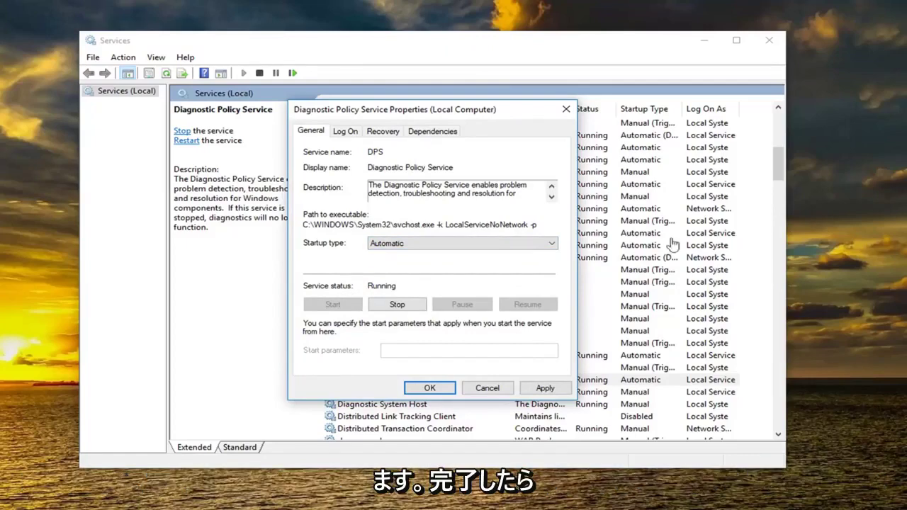
left_click(544, 389)
left_click(429, 388)
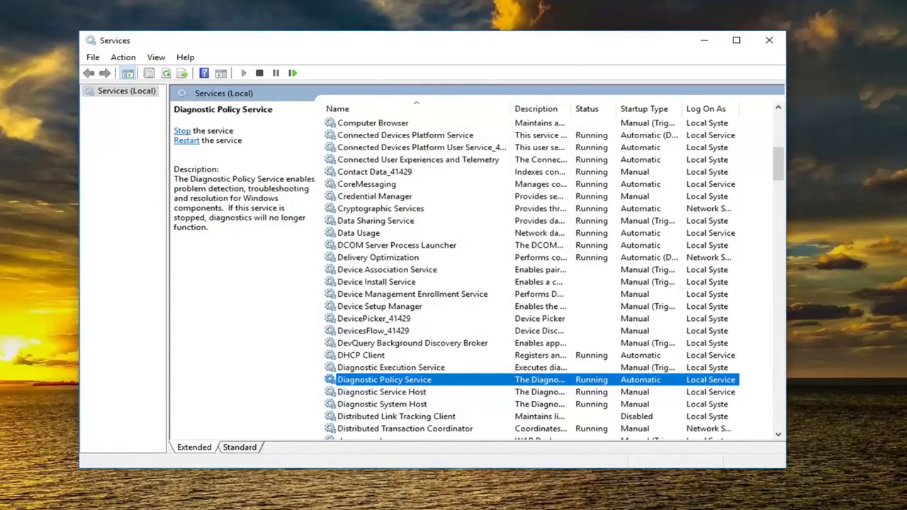
Step: Close Services, search 'cmd', and choose Run as administrator for Command Prompt
left_click(769, 39)
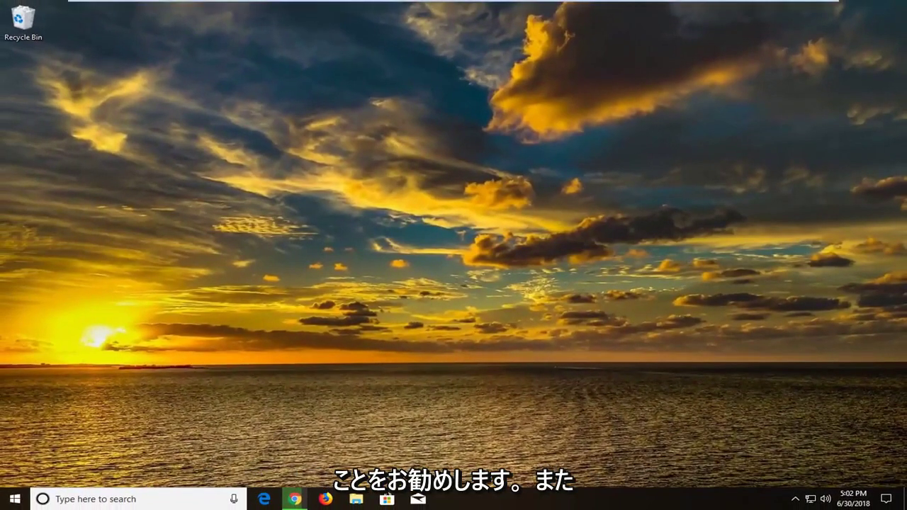
left_click(15, 498)
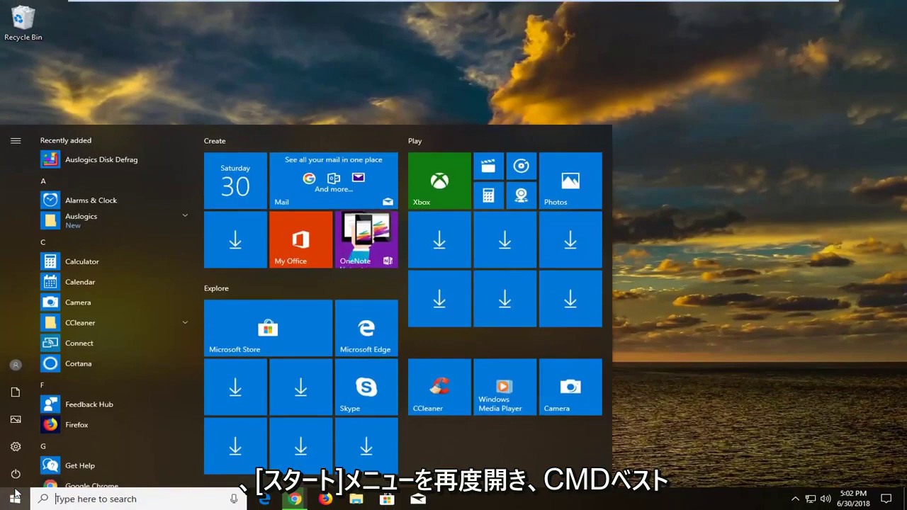
type("cmd")
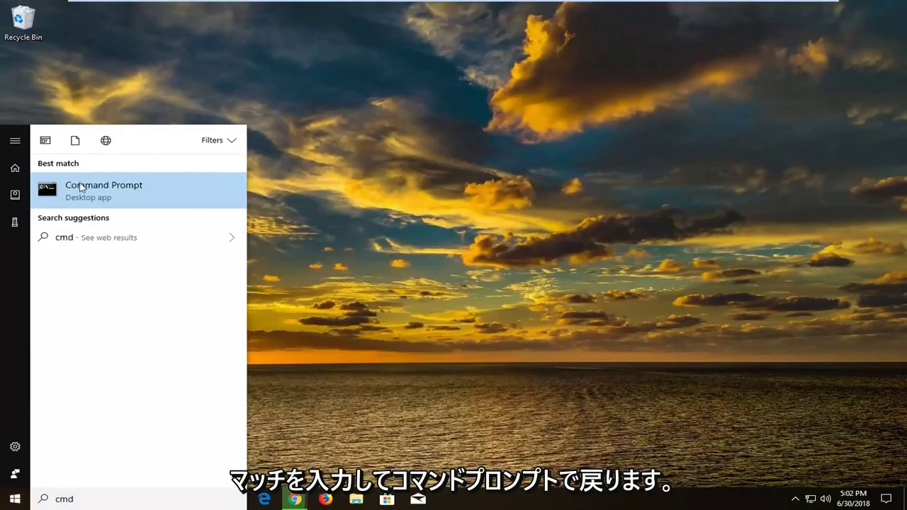
right_click(82, 190)
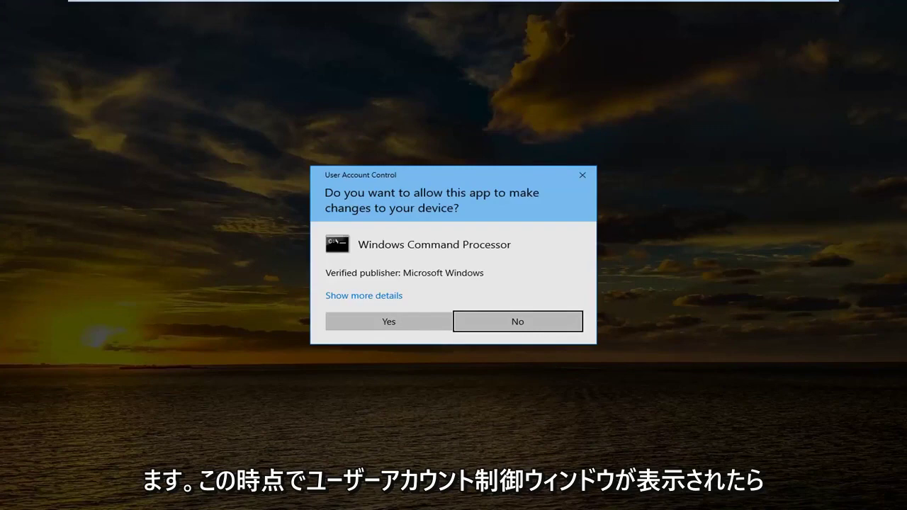
Step: Approve the User Account Control prompt for Windows Command Processor
left_click(389, 320)
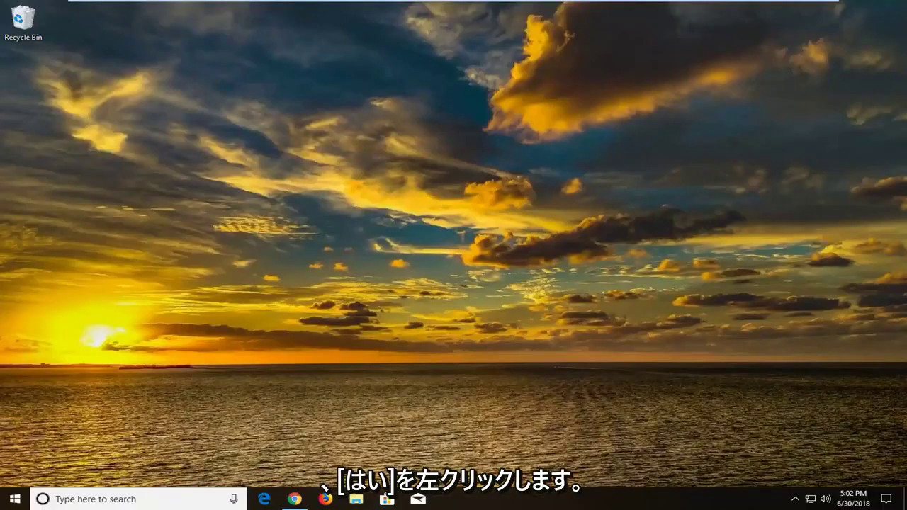
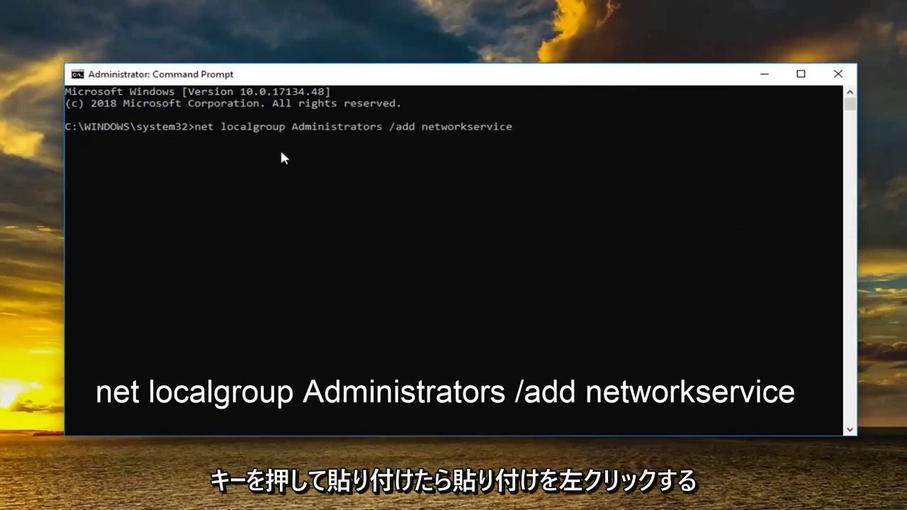
Step: Run 'net localgroup Administrators /add networkservice', then paste and run the localservice version
key("Return")
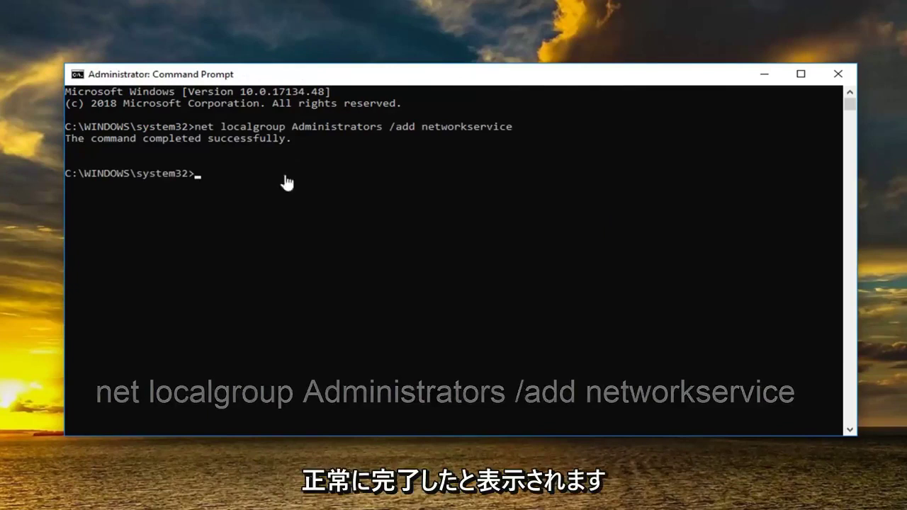
right_click(479, 77)
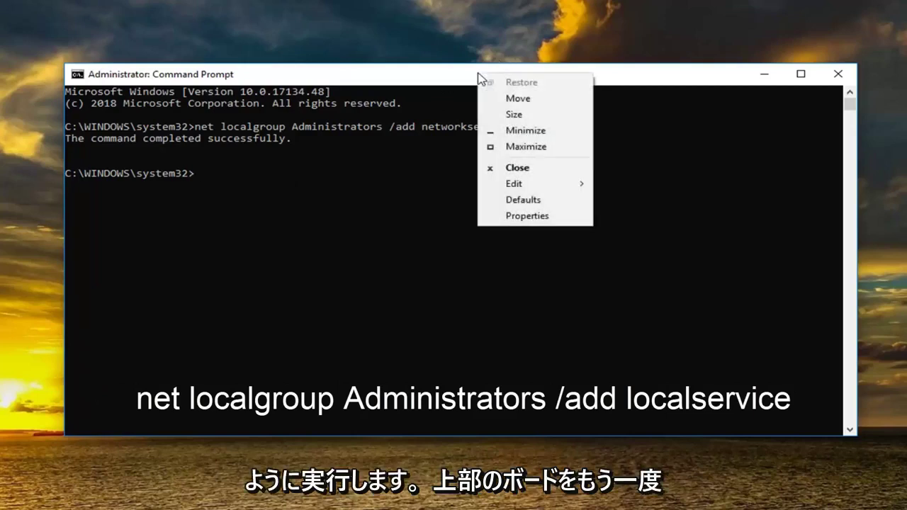
mouse_move(520, 185)
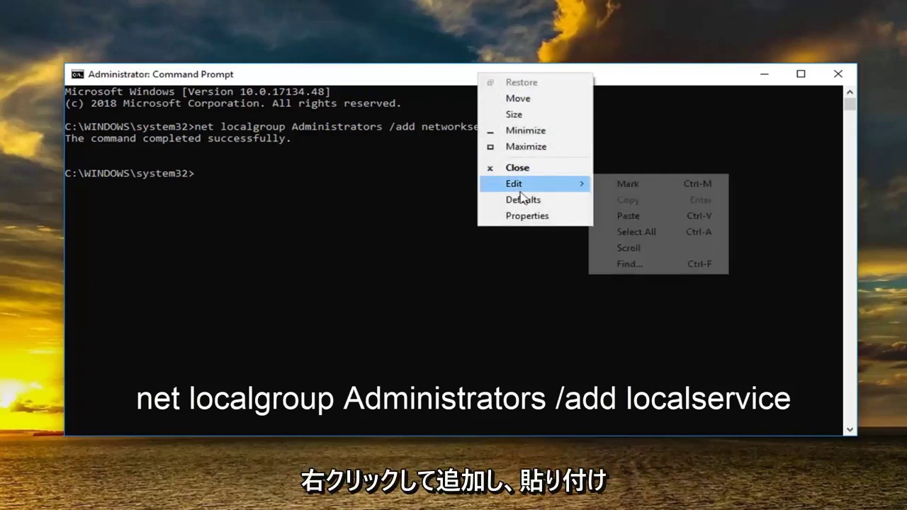
left_click(628, 216)
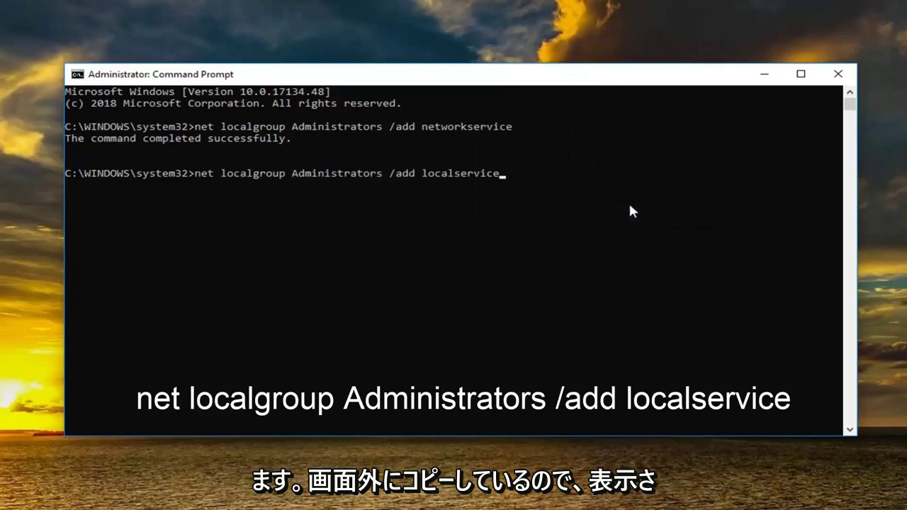
key("Return")
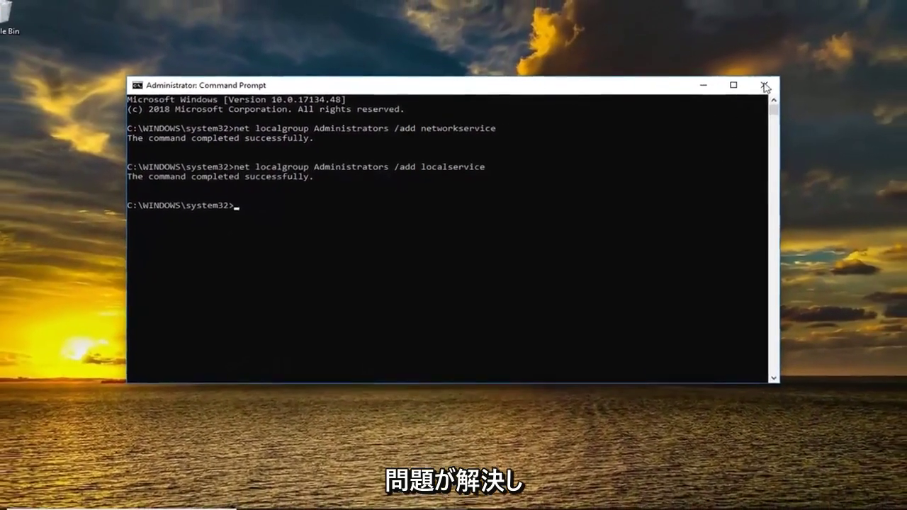
Step: Close the administrator Command Prompt window
left_click(782, 84)
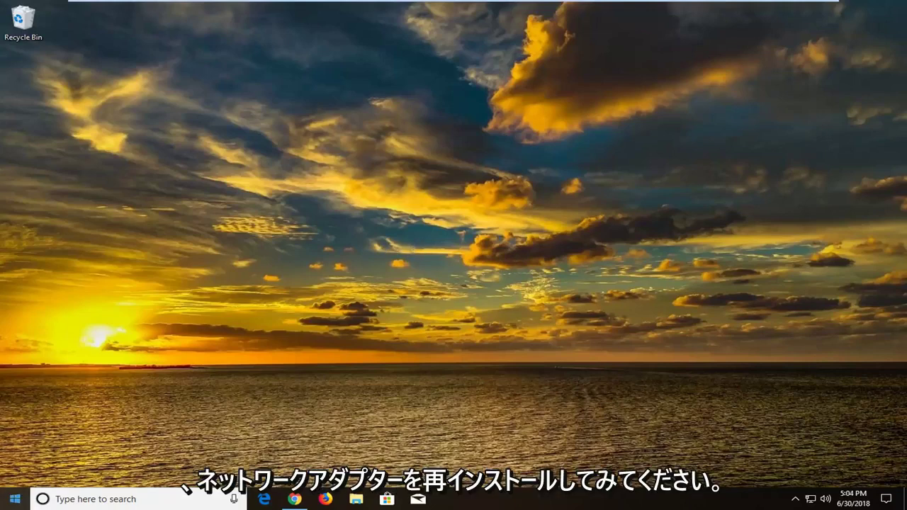
Step: Launch Device Manager from a Start menu search for 'device manager'
left_click(15, 500)
type("device manager")
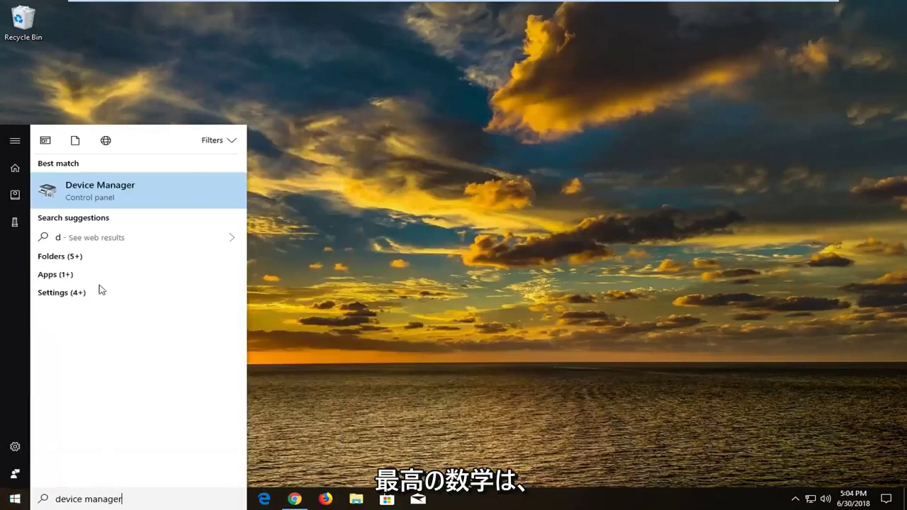
left_click(122, 195)
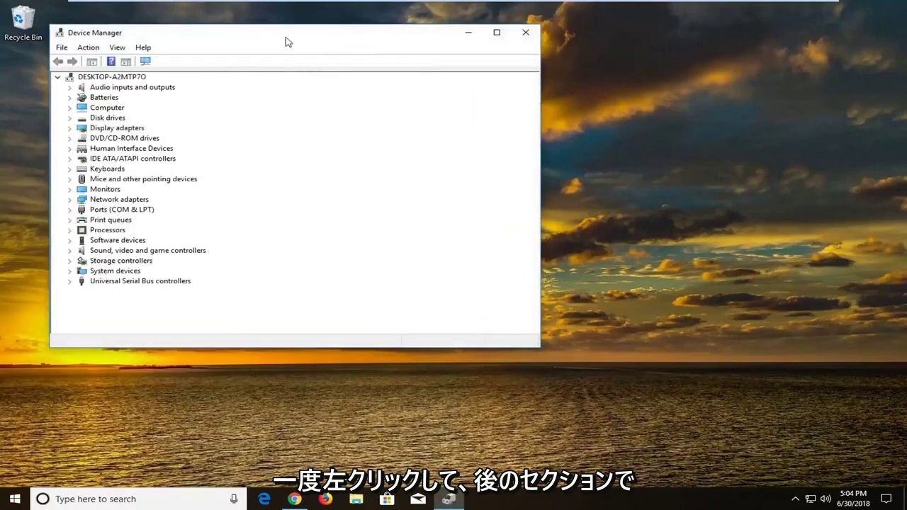
left_click_drag(285, 41, 435, 73)
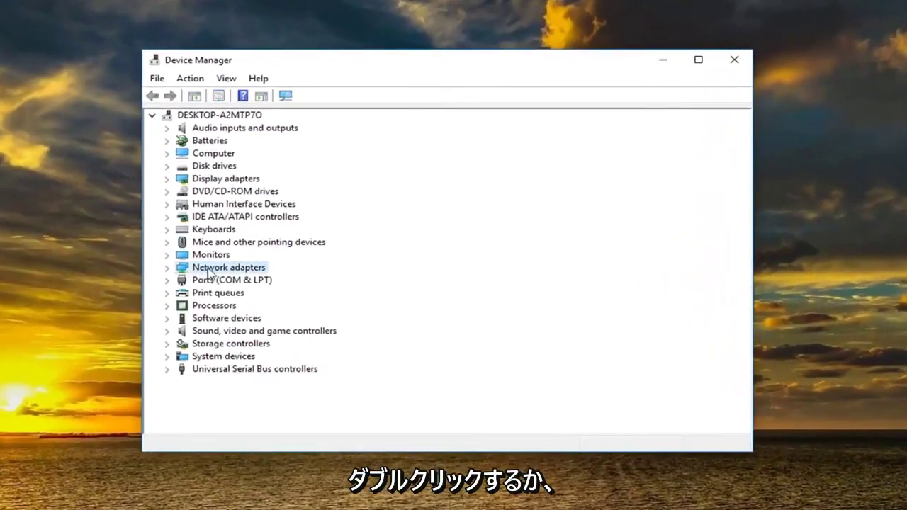
Step: Uninstall the Intel(R) 82574L Gigabit Network Connection adapter and close Device Manager
double_click(212, 269)
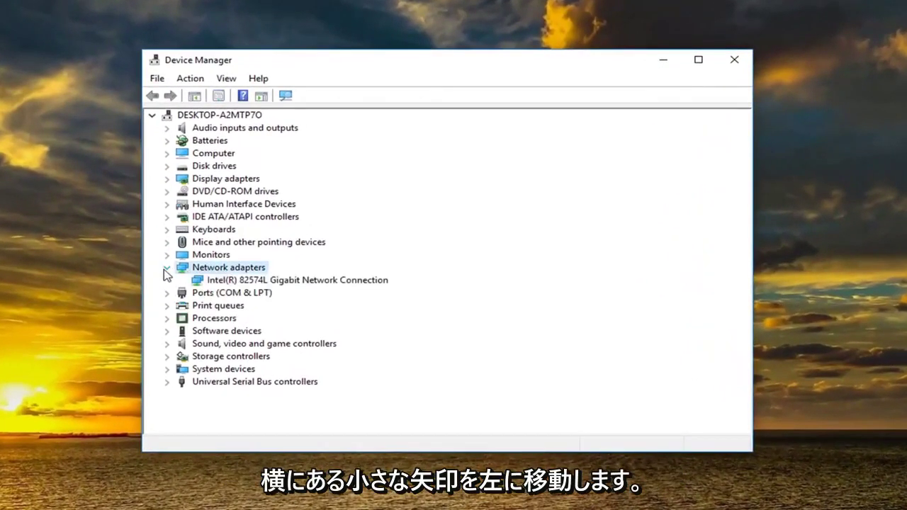
right_click(244, 283)
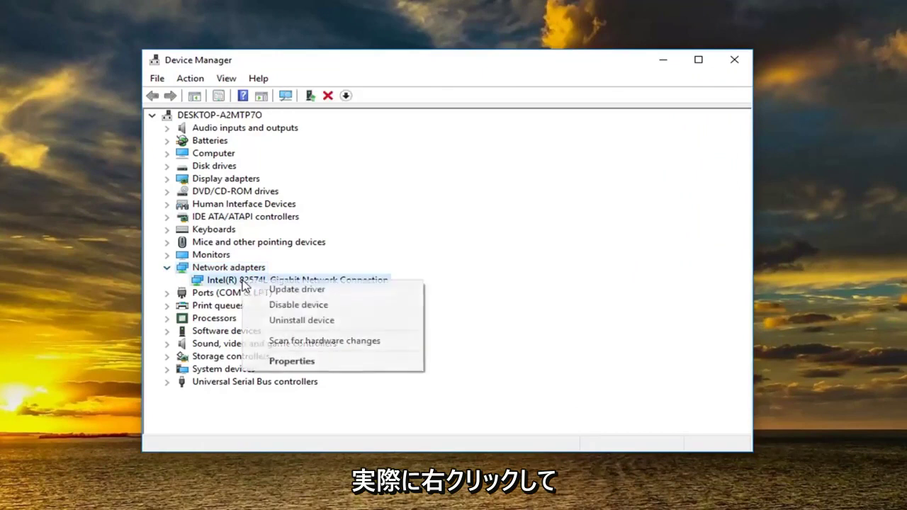
left_click(300, 321)
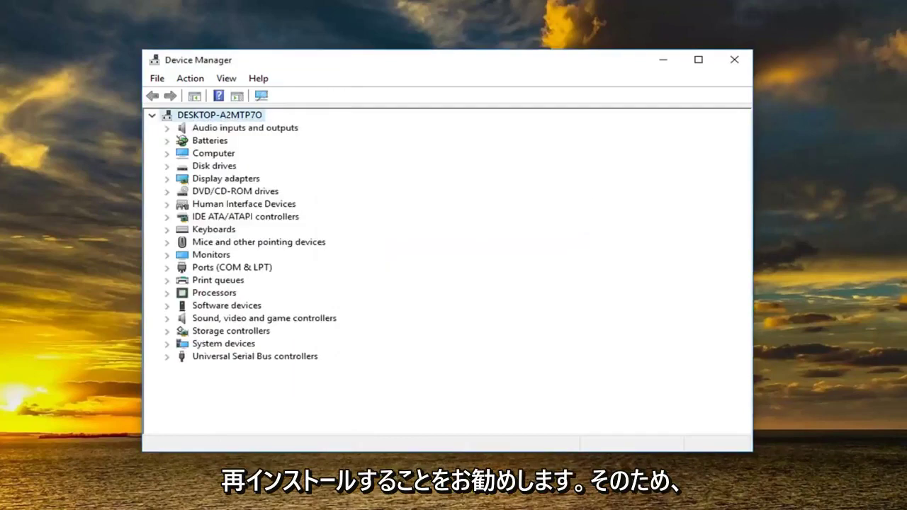
left_click(735, 60)
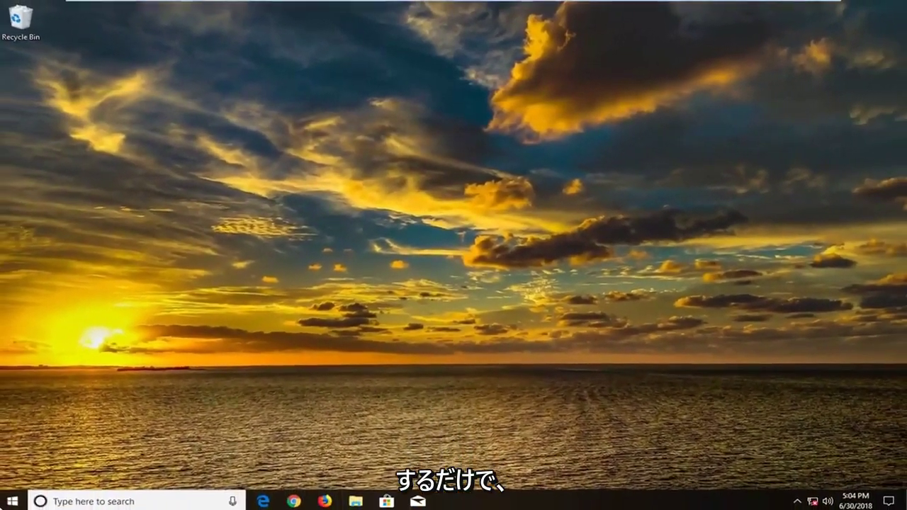
left_click(13, 501)
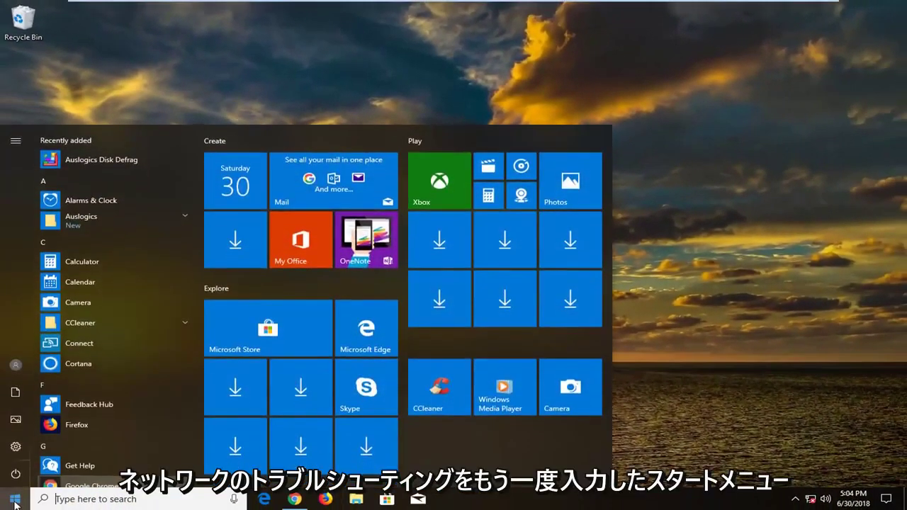
type("n")
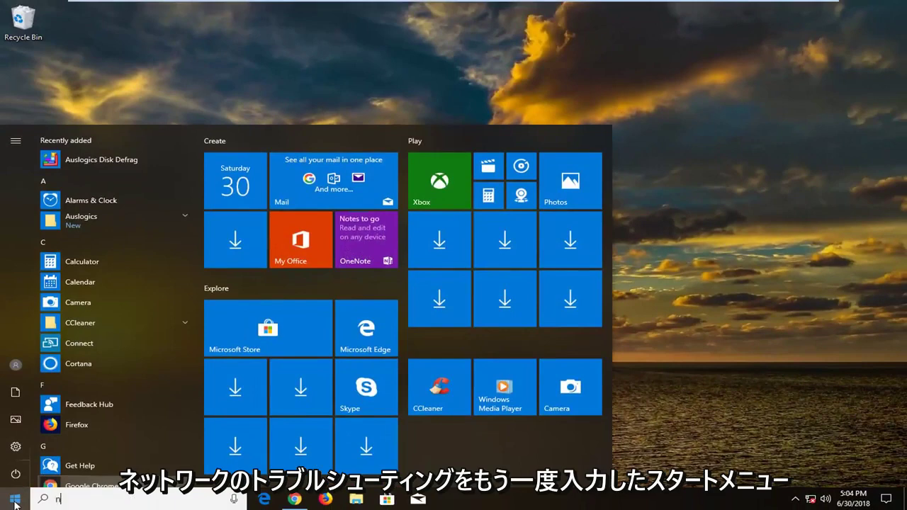
type("etwork troublesh")
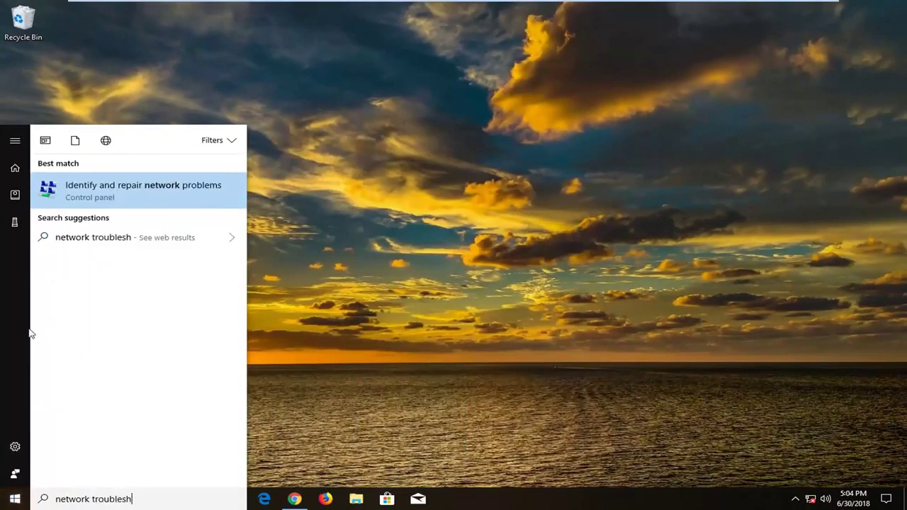
left_click(142, 189)
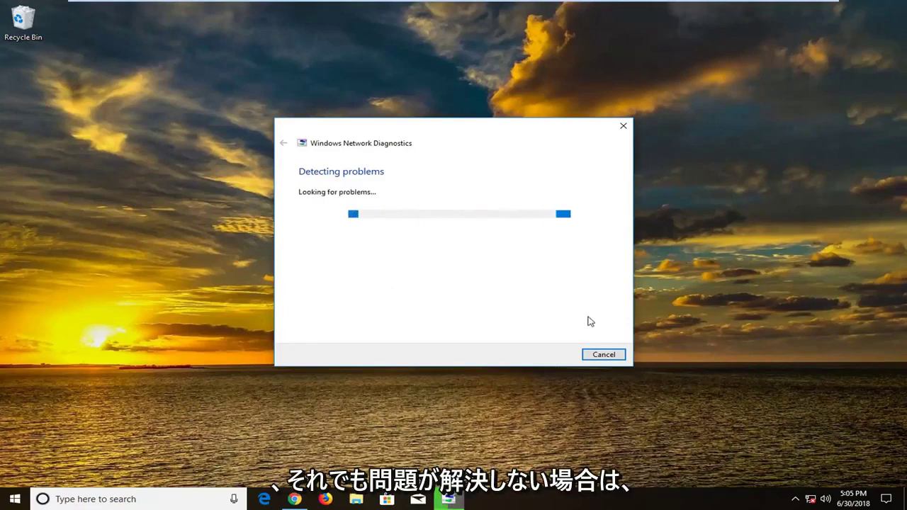
left_click(612, 355)
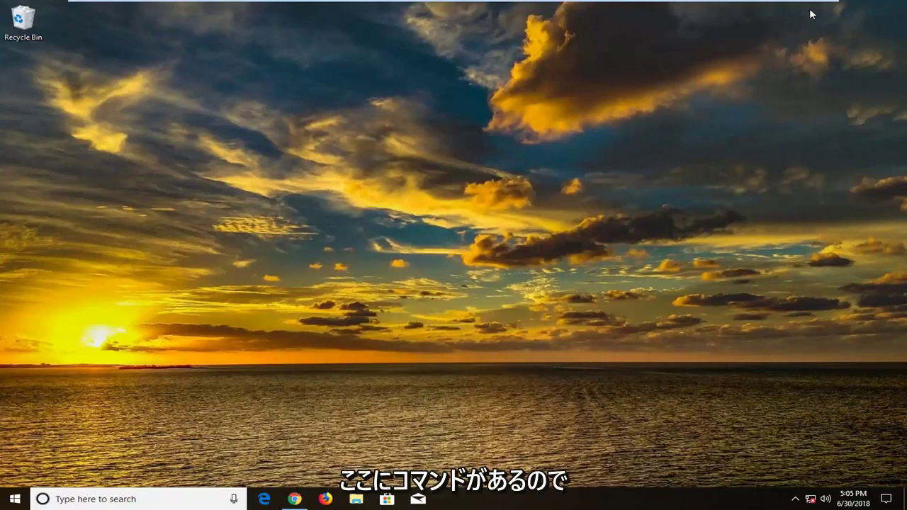
Step: Search Start for 'cmd' and run Command Prompt as administrator, accepting the UAC prompt
left_click(10, 500)
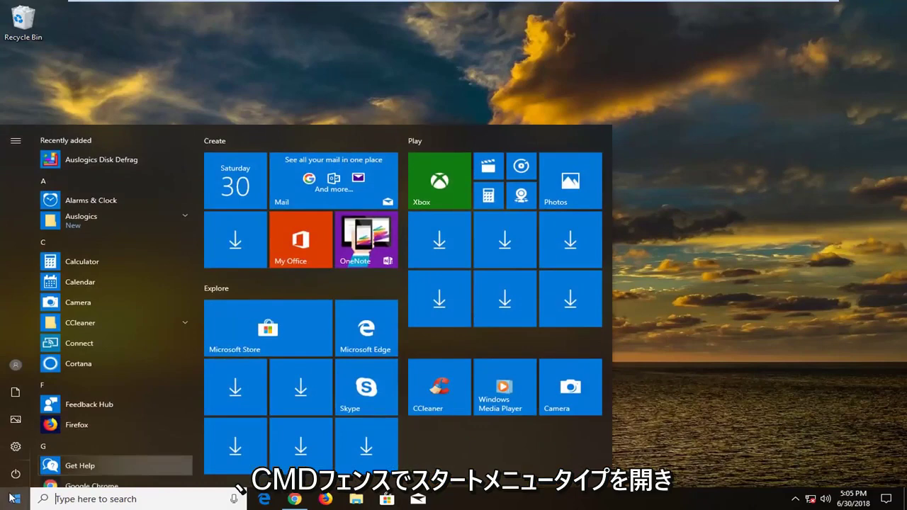
type("cmd")
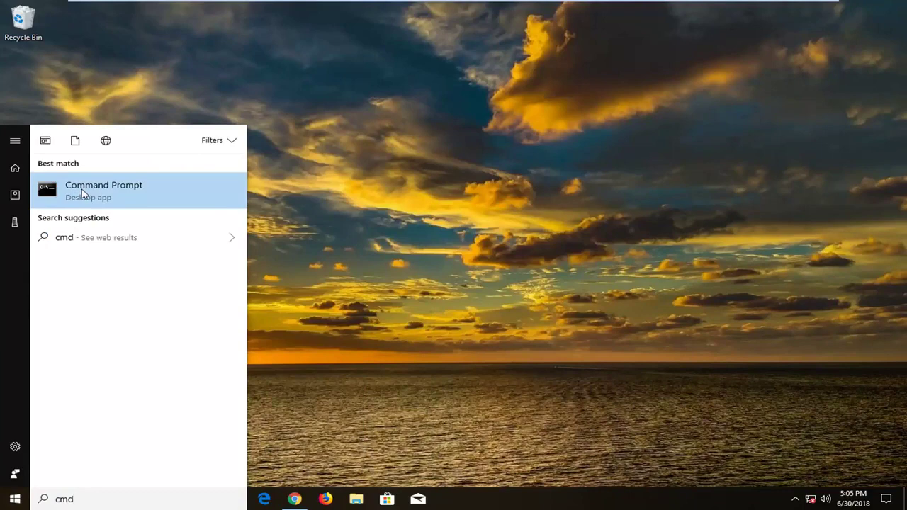
left_click(83, 190)
right_click(83, 191)
left_click(117, 203)
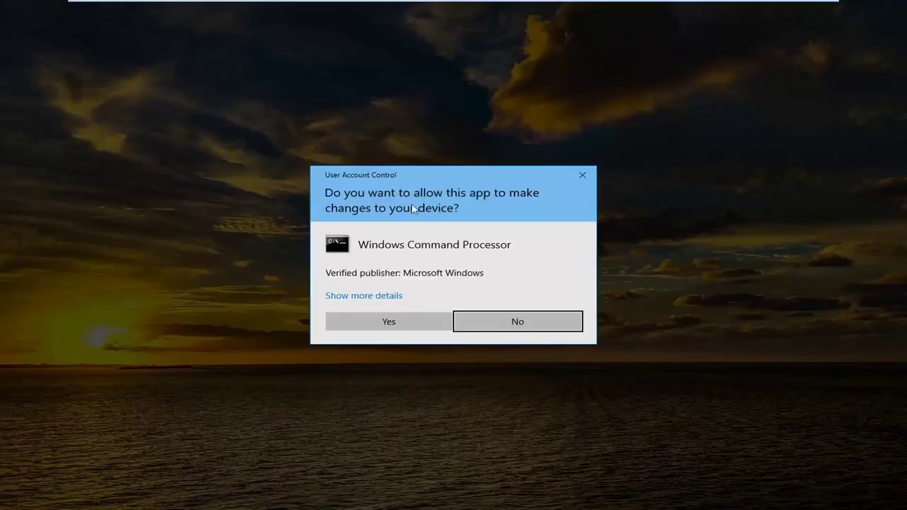
left_click(388, 322)
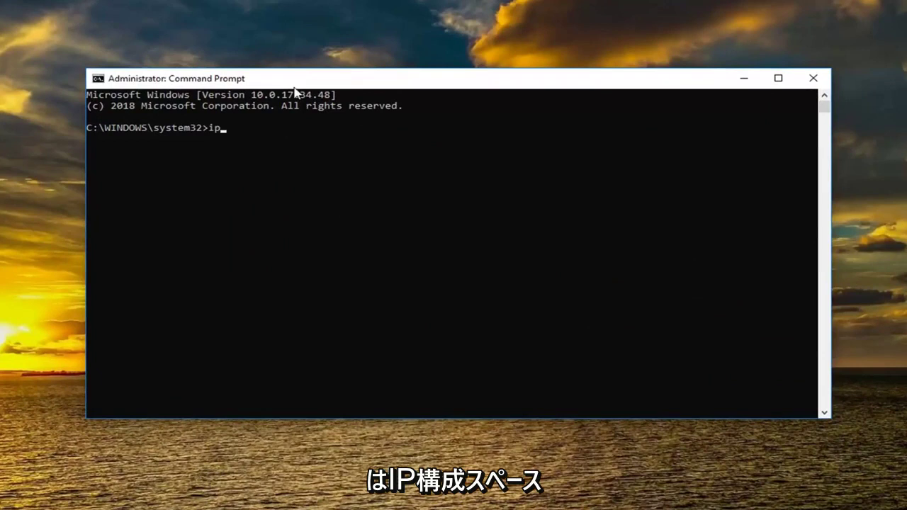
Step: Run 'ipconfig /flushdns' and 'netsh winsock reset', then close Command Prompt
type("config")
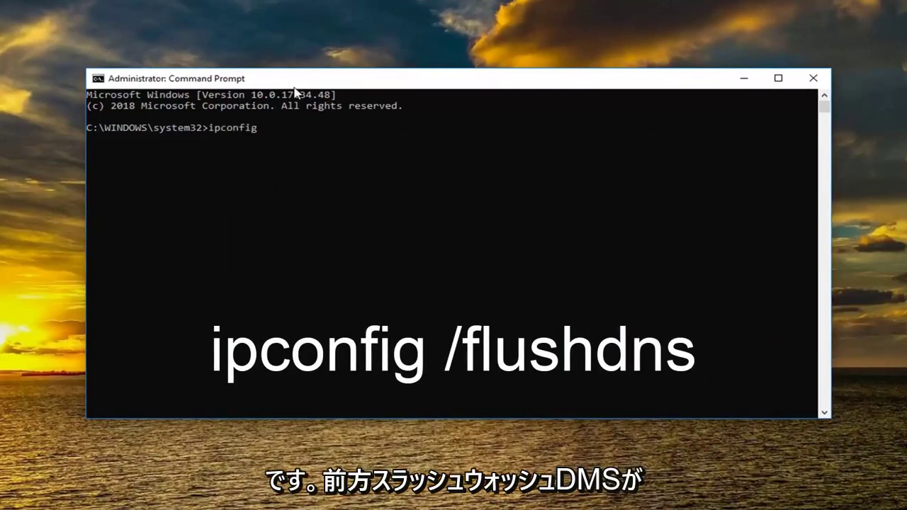
type(" /flushdns")
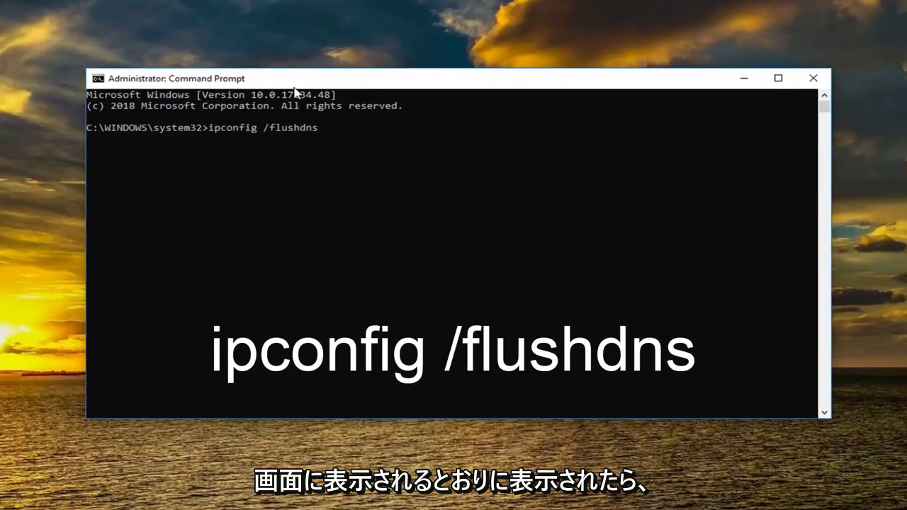
key("Return")
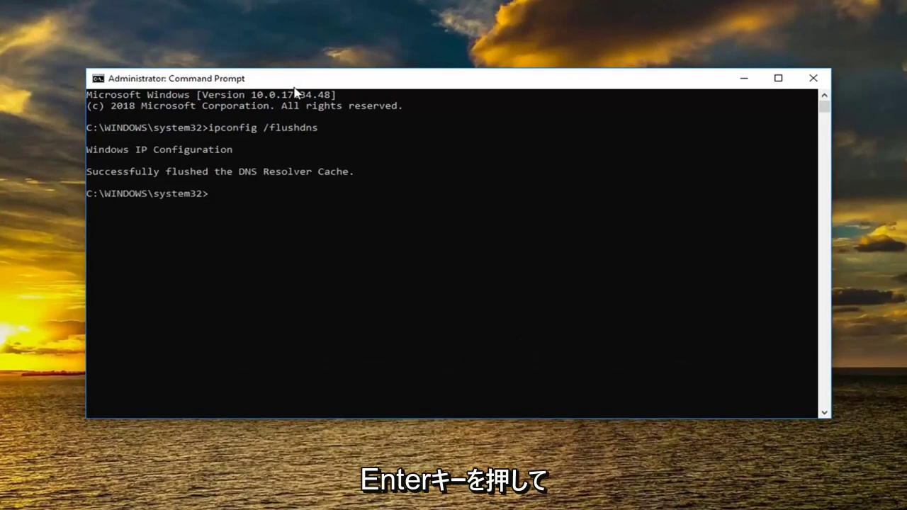
type("net")
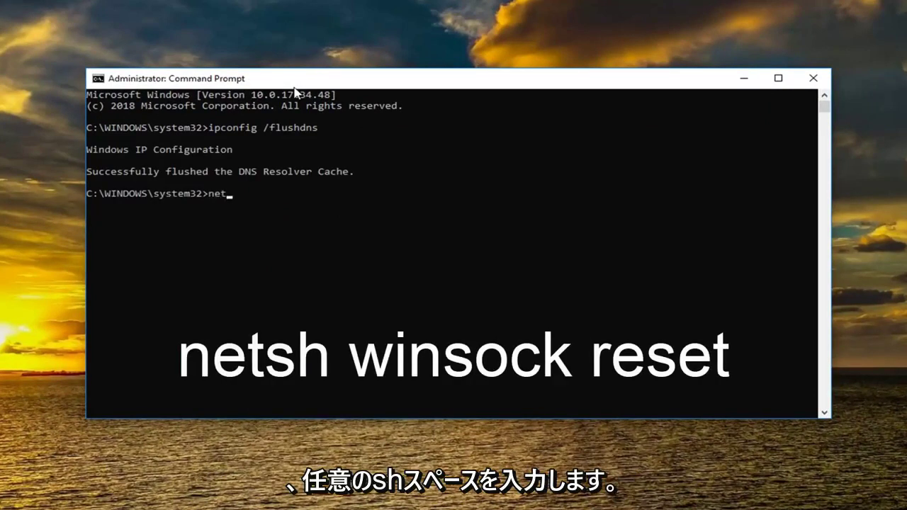
type("sh winsock reset")
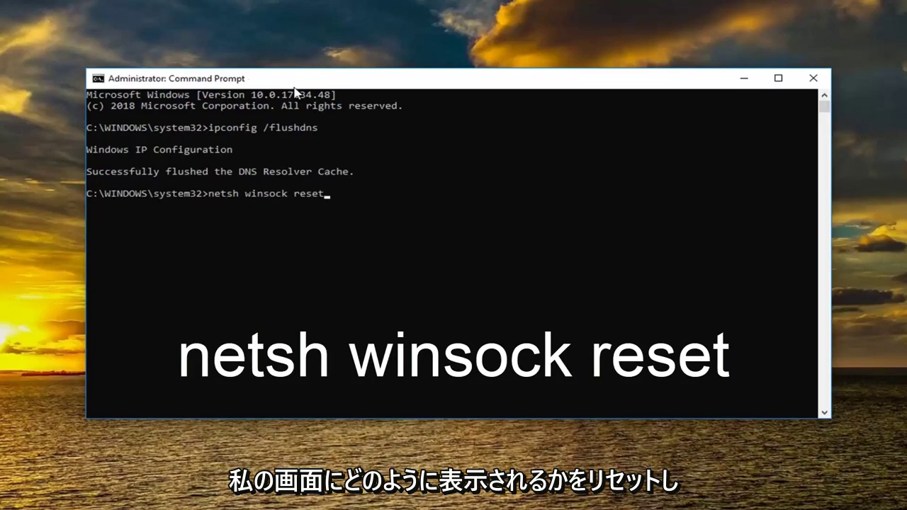
key("Return")
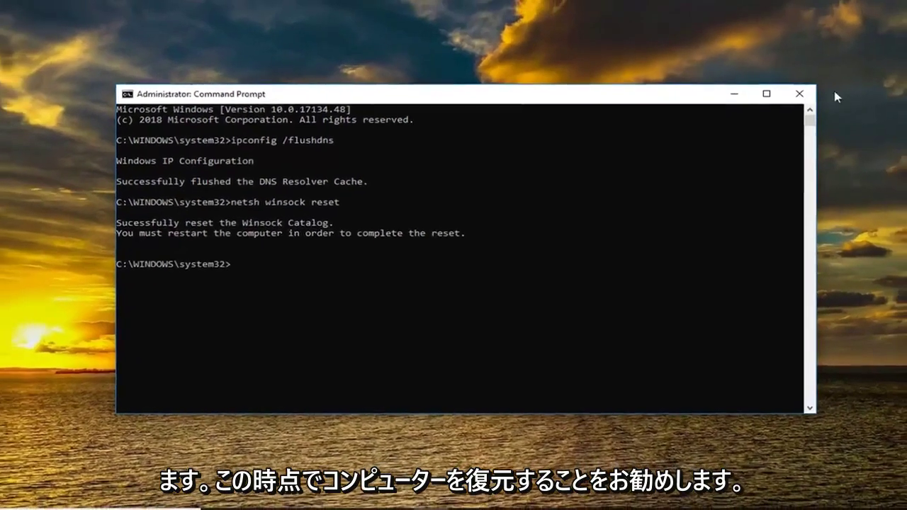
left_click(799, 93)
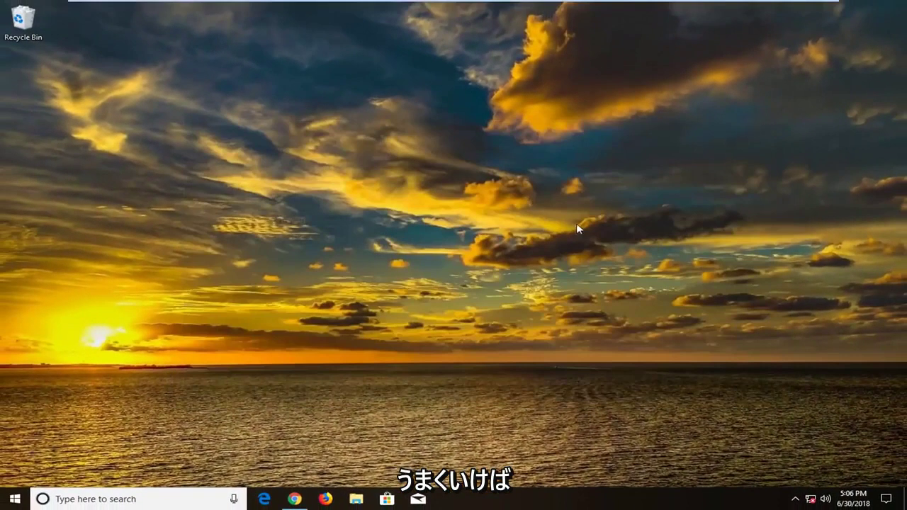